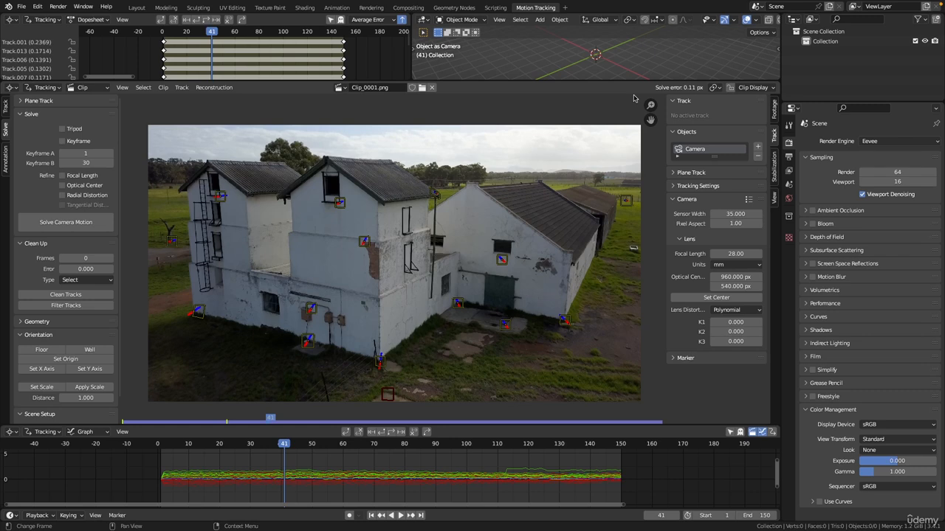
Step: Add a tracking marker in the sky above the buildings on frame 1 and track it forward through the clip
alt+scroll(284, 176, down, 17)
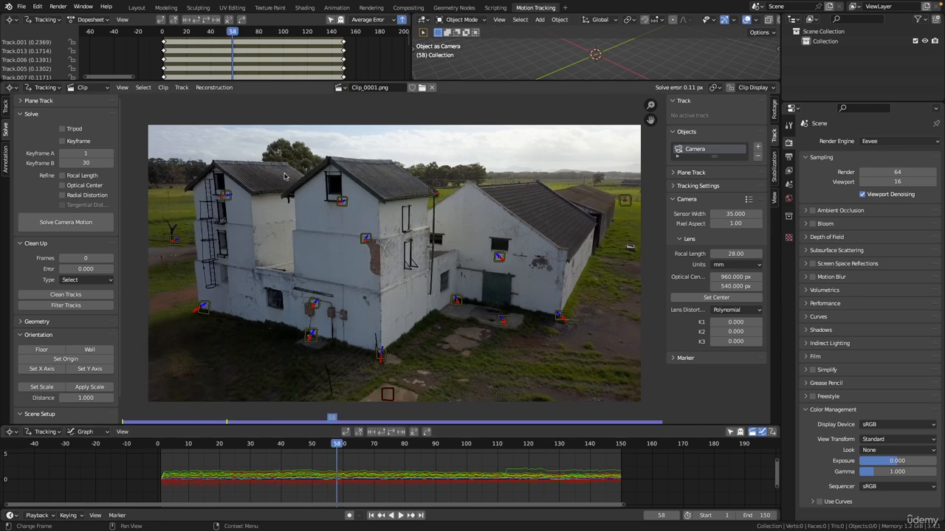
key(shift+Left)
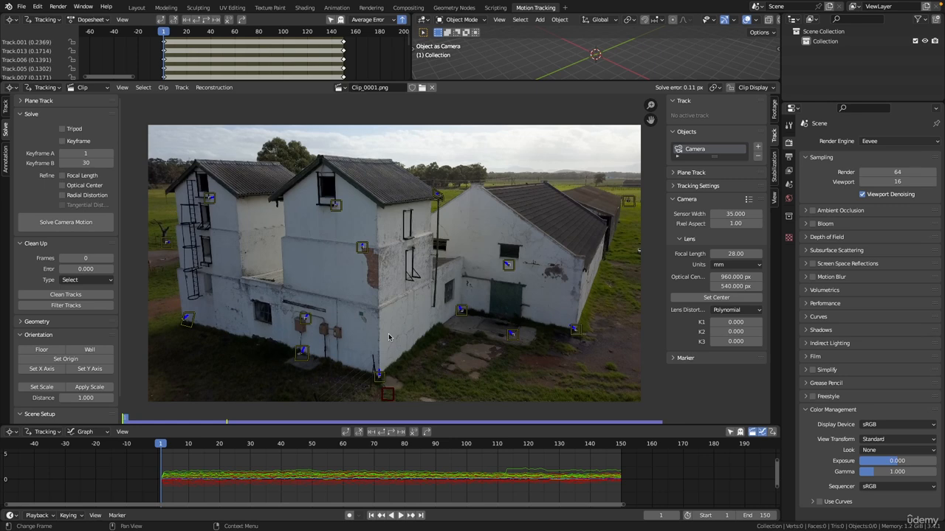
click(6, 108)
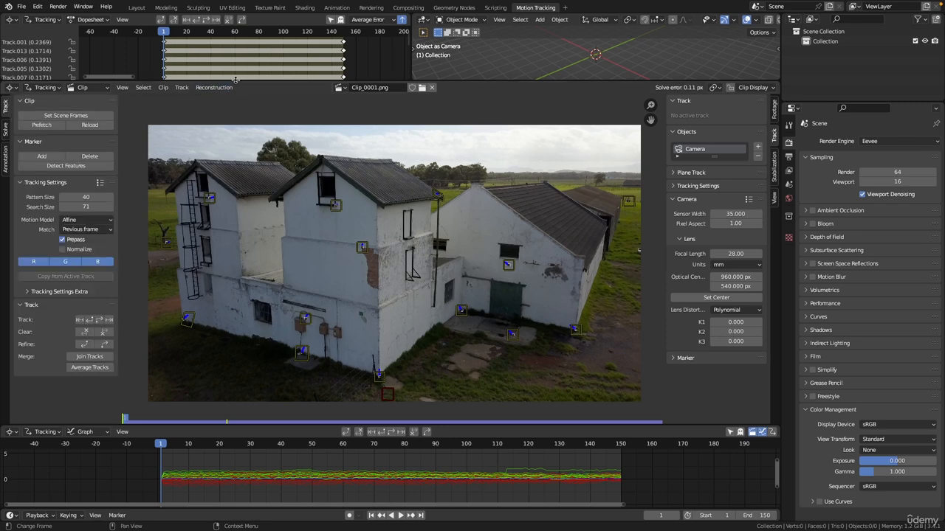
drag(235, 79, 235, 65)
scroll(382, 196, up, 1)
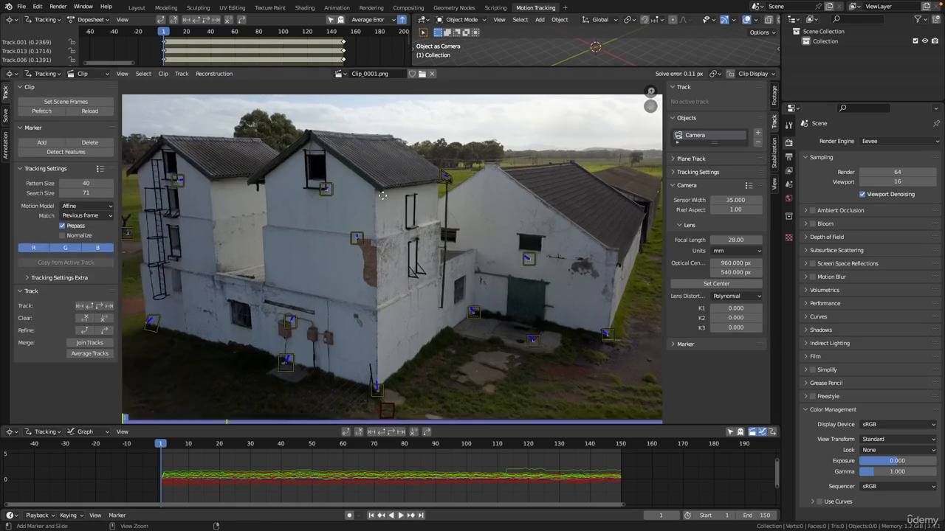
ctrl+middle_drag(382, 196, 384, 193)
middle_drag(384, 194, 414, 200)
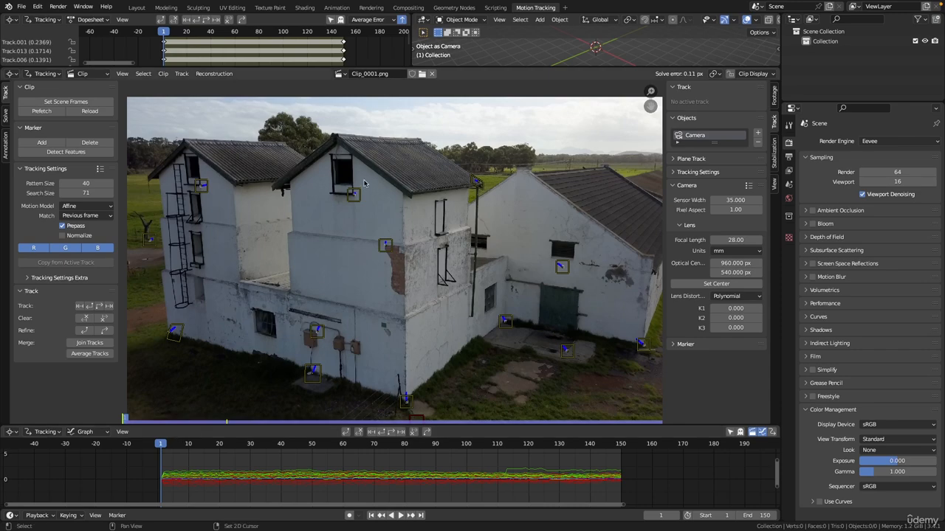
middle_drag(378, 157, 386, 251)
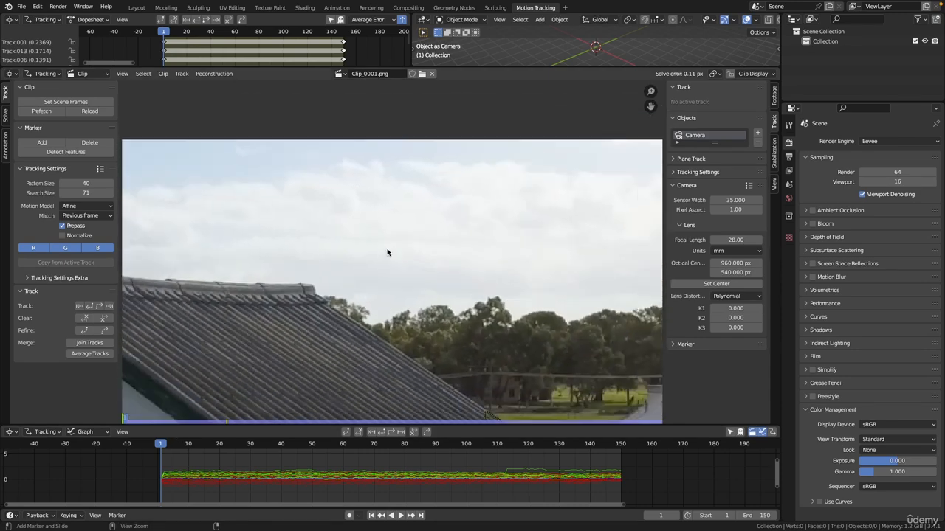
ctrl+click(369, 199)
scroll(435, 236, down, 3)
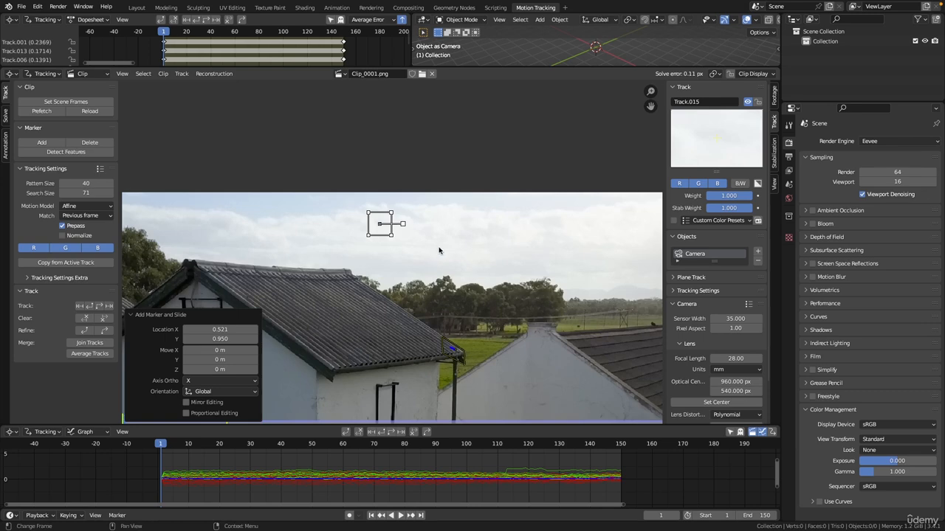
key(ctrl+t)
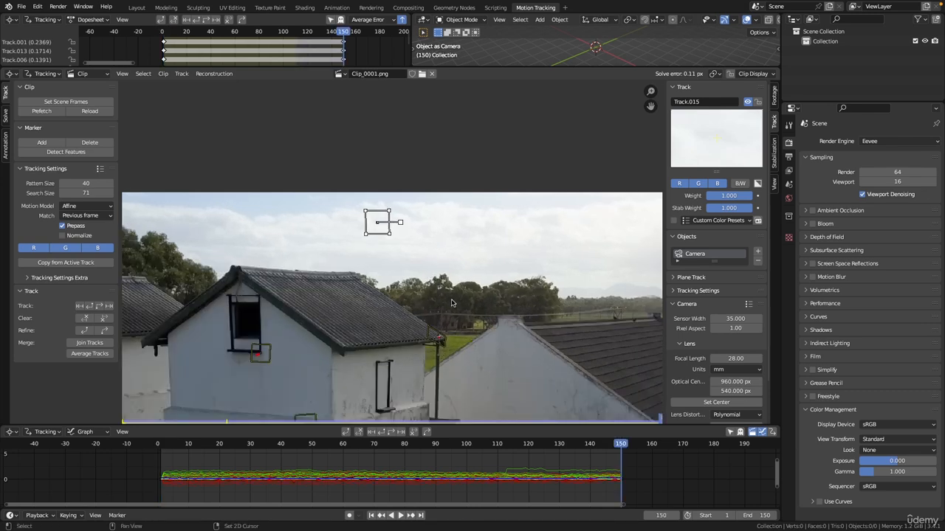
Step: Displace the sky marker from its tracked path, to the left at frame 34 and to the right at frame 69
middle_drag(472, 318, 470, 297)
drag(619, 443, 263, 459)
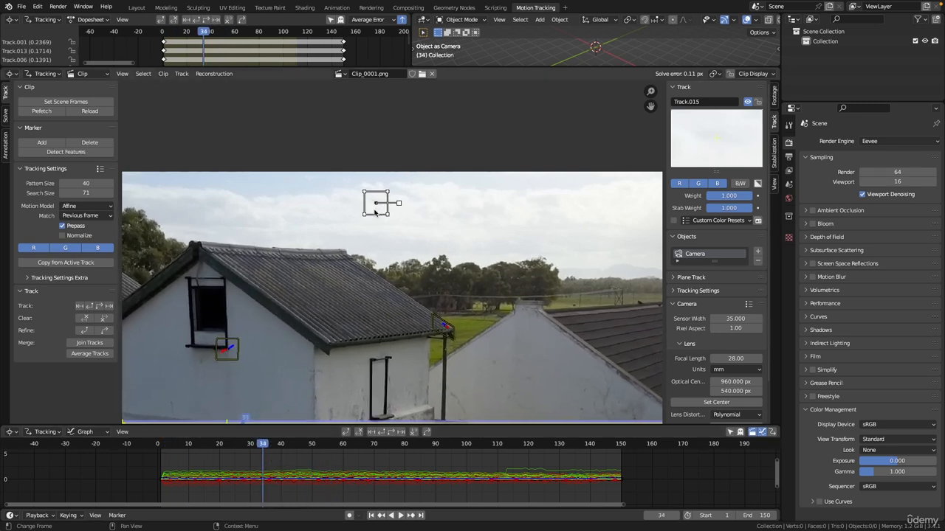
mouse_move(374, 212)
mouse_down()
mouse_move(306, 205)
mouse_move(324, 204)
mouse_up()
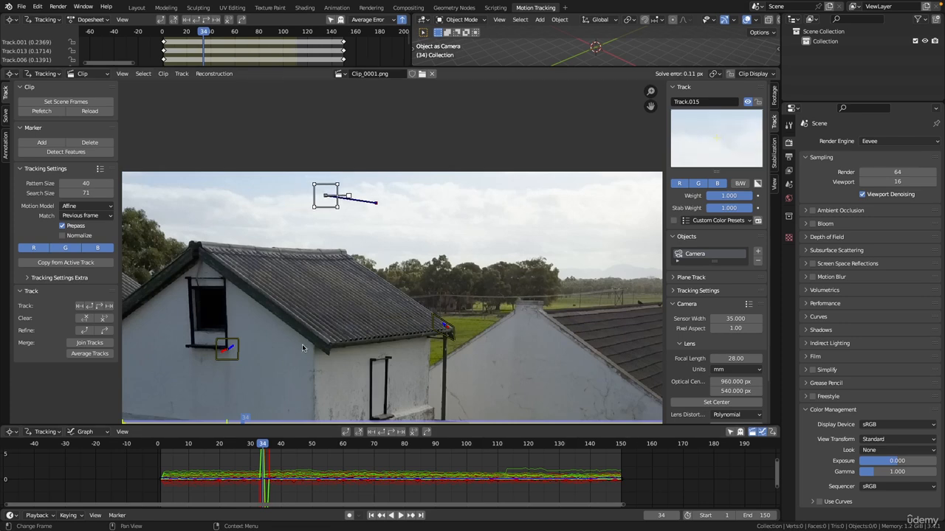
drag(271, 445, 371, 445)
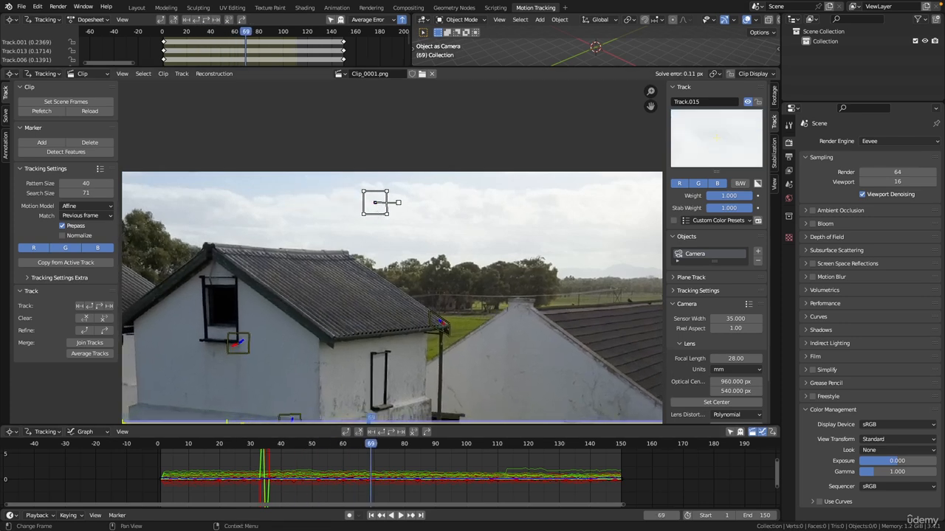
drag(382, 201, 461, 189)
Step: Shift the sky marker to the right at frame 96 and by about 0.13 m at frame 123
click(453, 444)
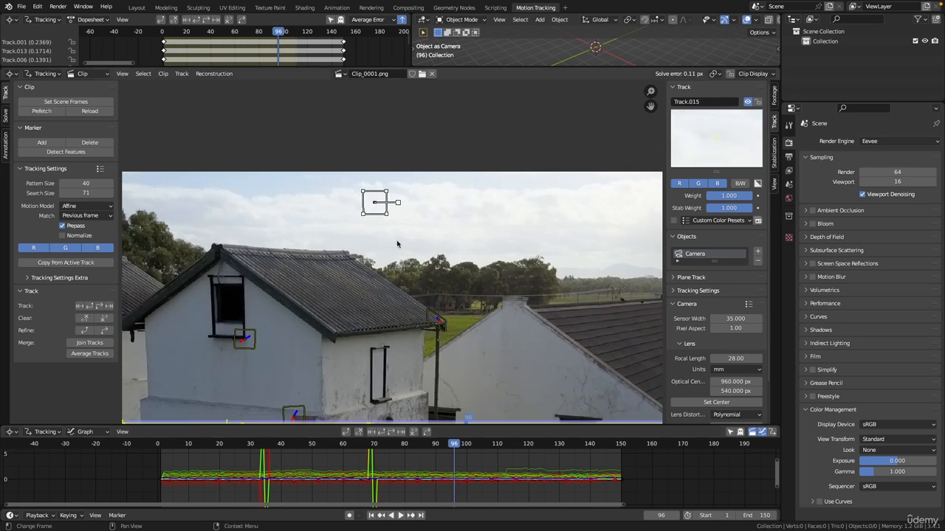
drag(371, 212, 540, 225)
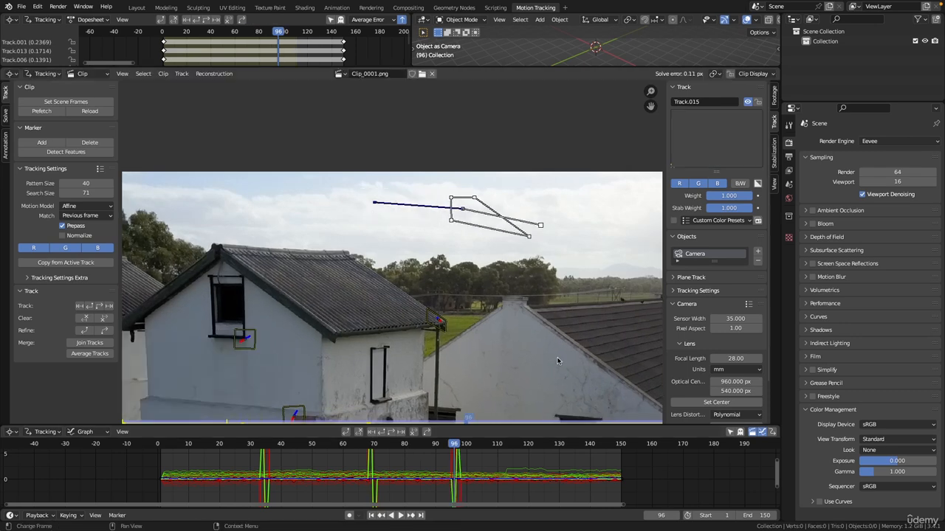
drag(495, 445, 537, 445)
mouse_move(387, 214)
mouse_down()
mouse_move(478, 239)
mouse_move(486, 218)
mouse_up()
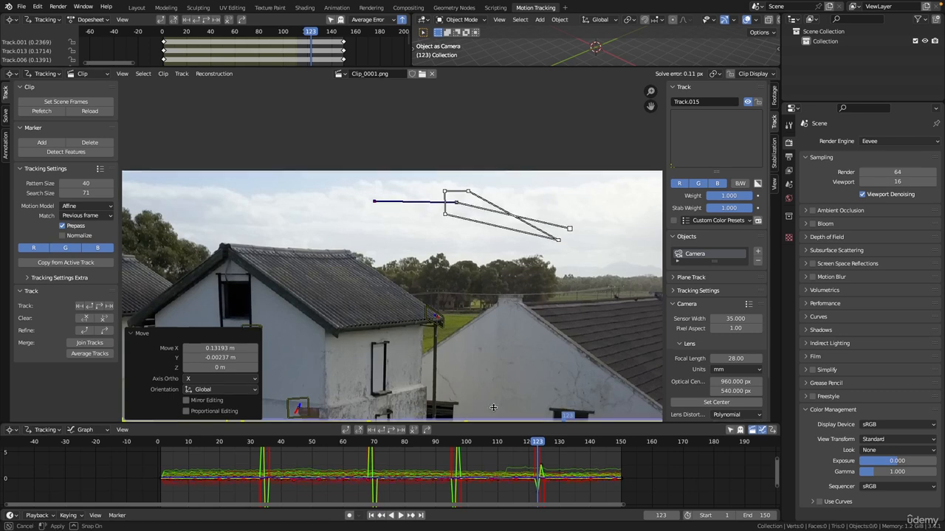
Step: Check the track curves in an enlarged graph and displace the sky marker about 0.16 m left at frame 143 and right at frame 16
drag(496, 426, 496, 281)
ctrl+middle_drag(493, 413, 310, 391)
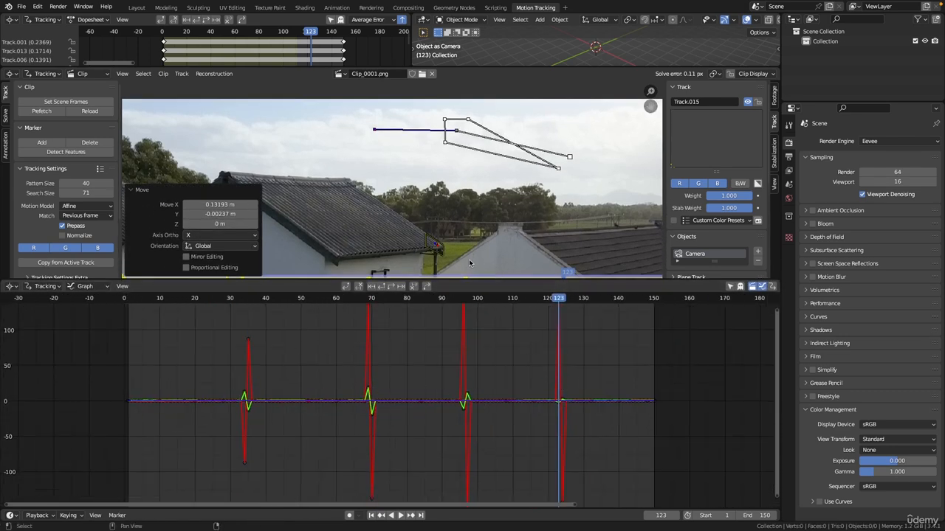
drag(496, 280, 496, 349)
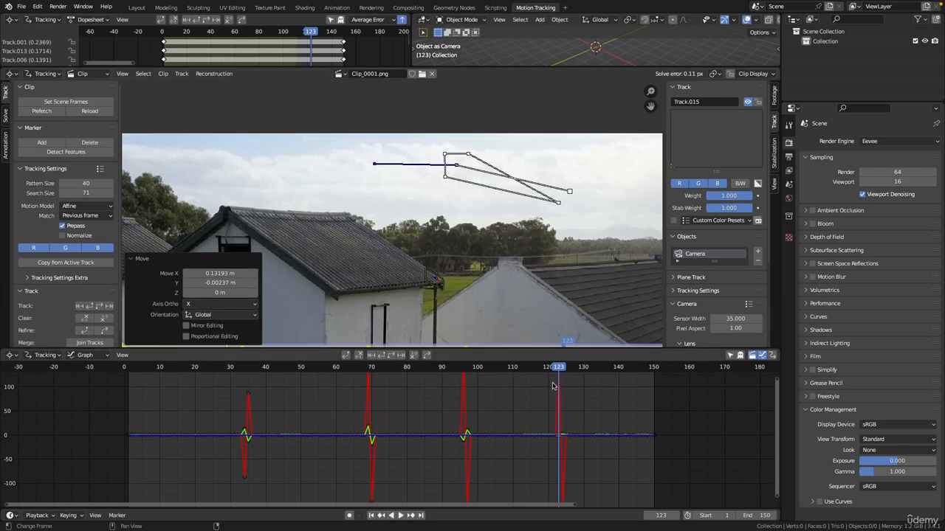
key(space)
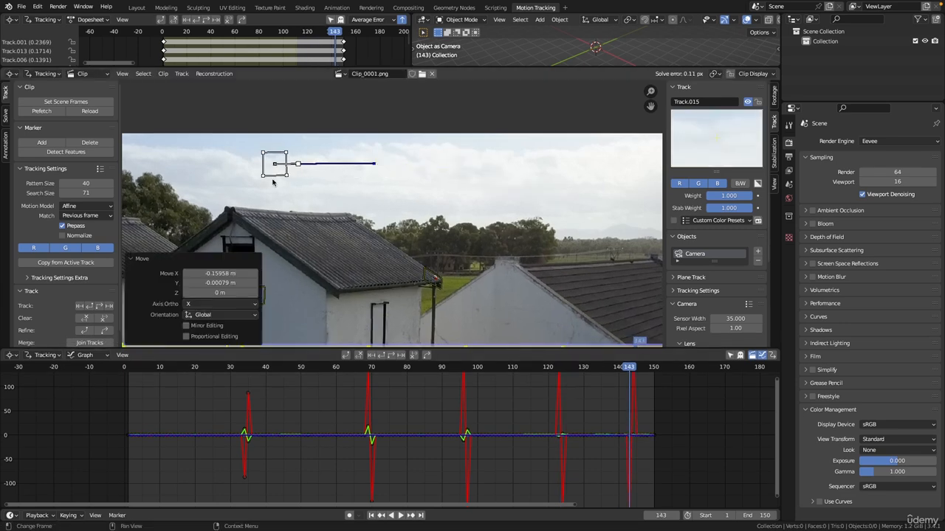
drag(375, 177, 478, 171)
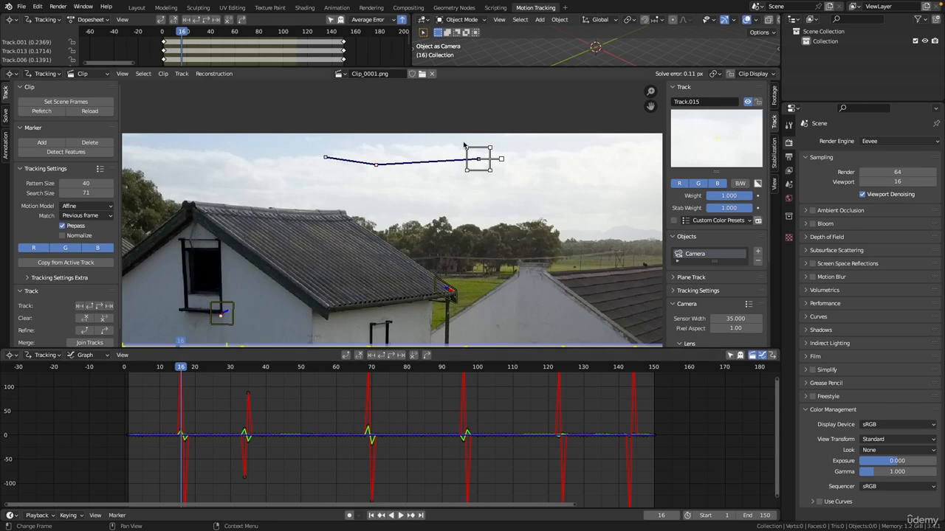
Step: Return to frame 1 and solve the camera motion again with the displaced sky track included
ctrl+middle_drag(454, 160, 454, 242)
middle_drag(453, 241, 472, 162)
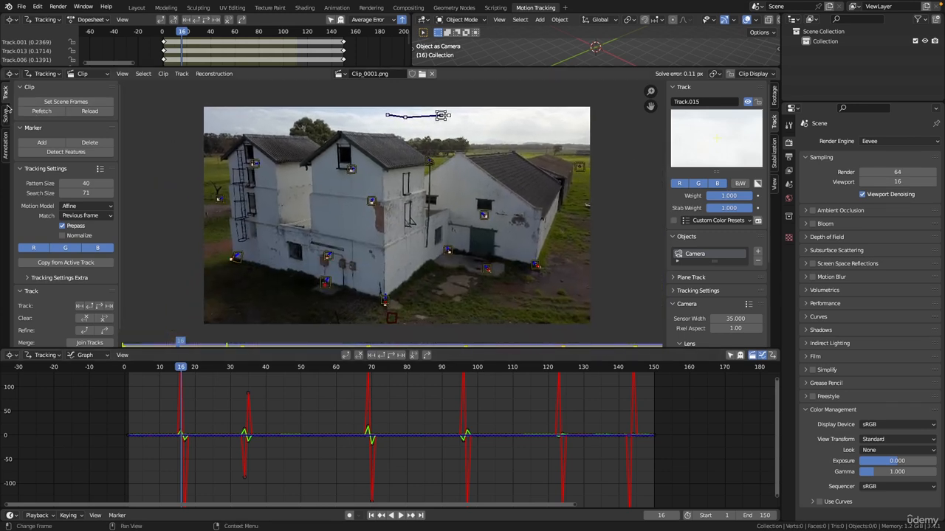
click(7, 115)
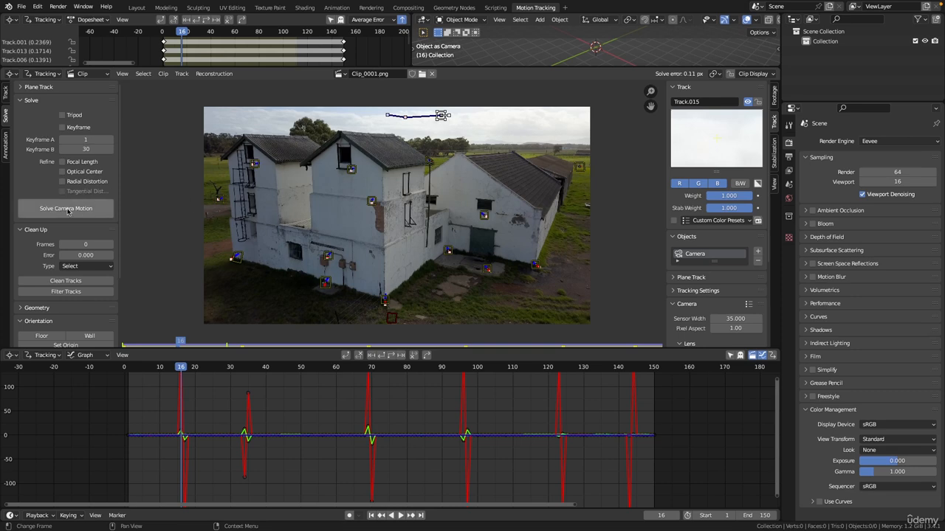
scroll(600, 141, up, 1)
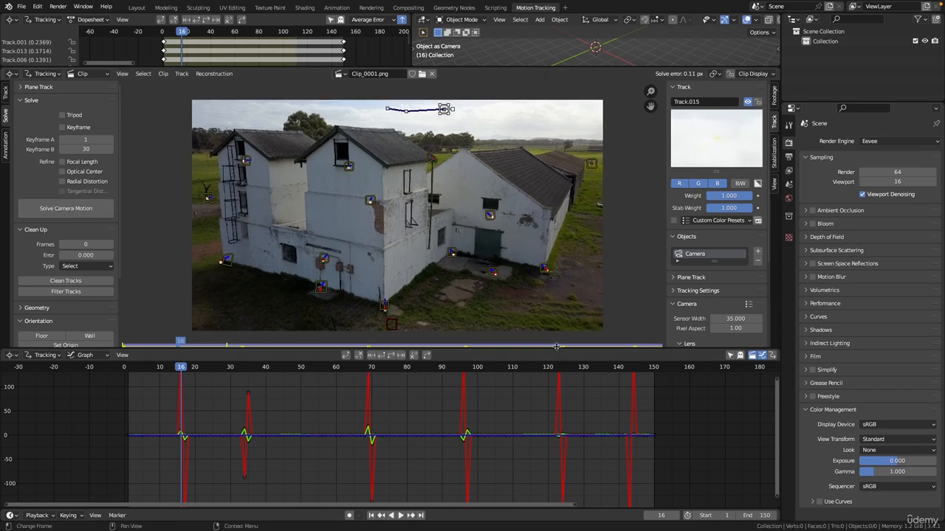
click(556, 346)
drag(557, 348, 532, 416)
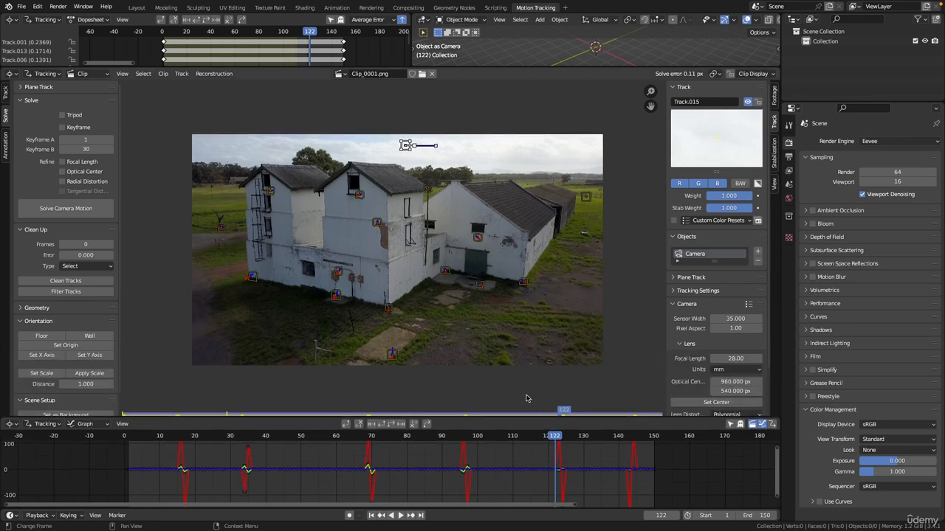
key(shift+Left)
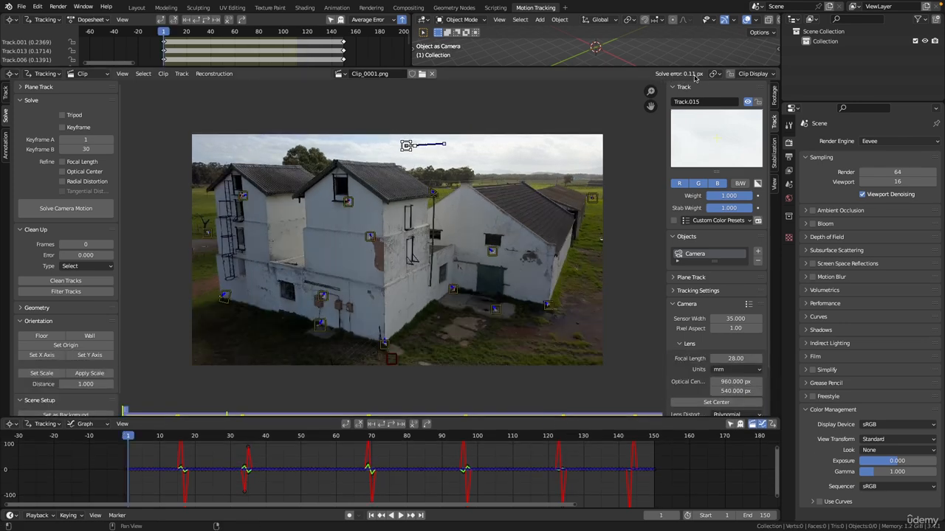
click(67, 208)
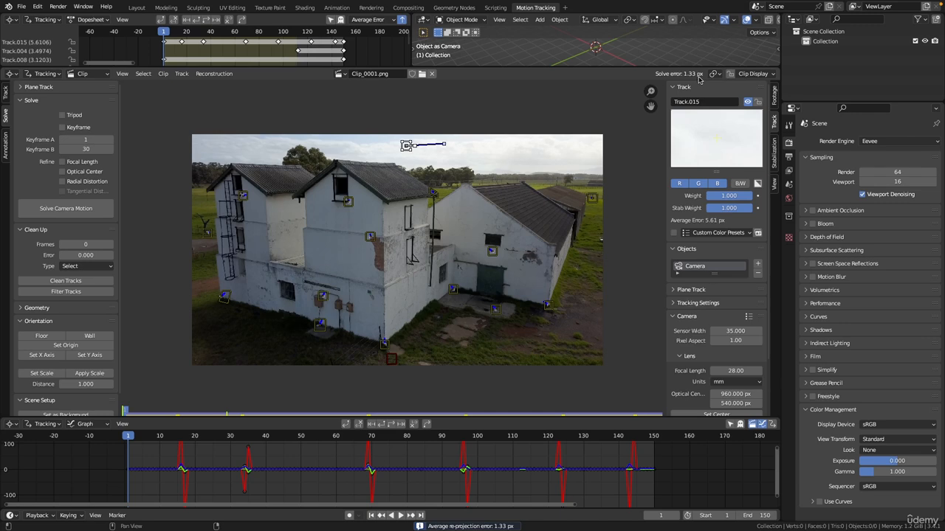
Step: Keep the clean-up action type on Select and run Filter Tracks on the clip's tracks
scroll(557, 138, up, 1)
middle_drag(556, 138, 550, 142)
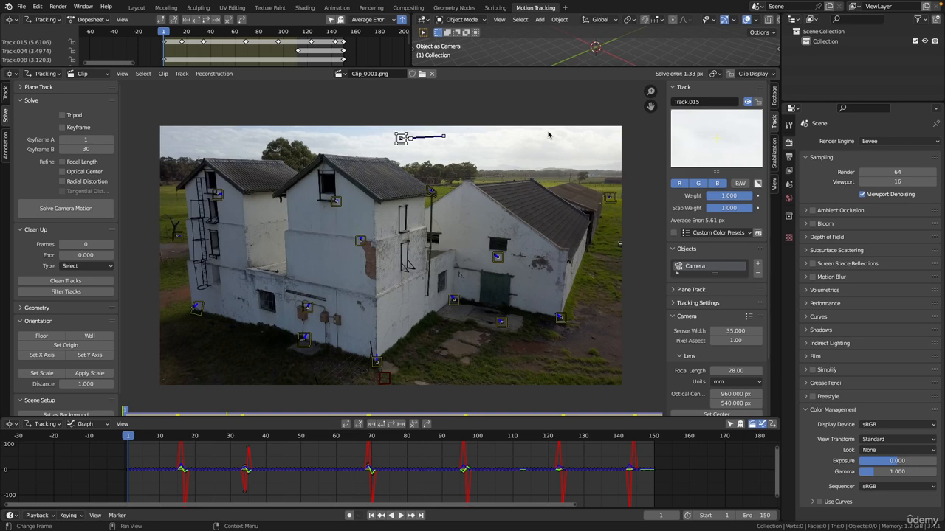
click(479, 94)
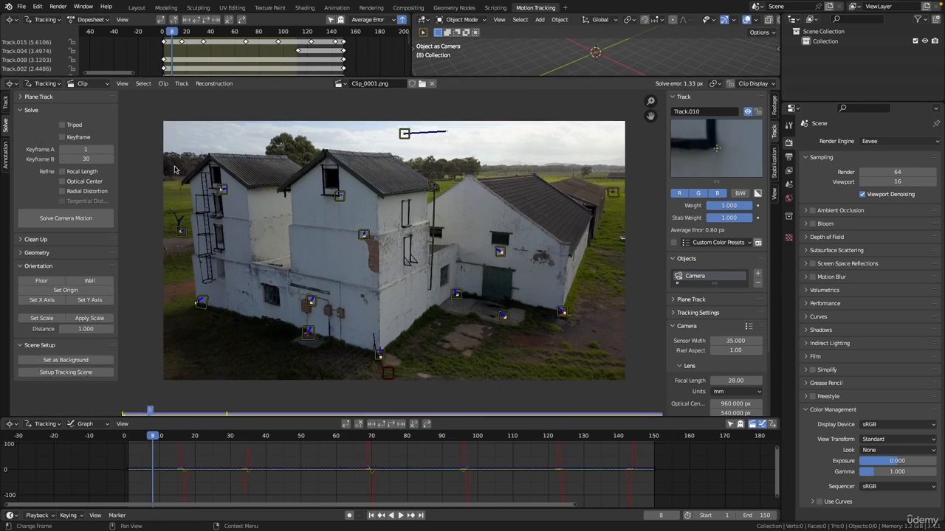
click(22, 240)
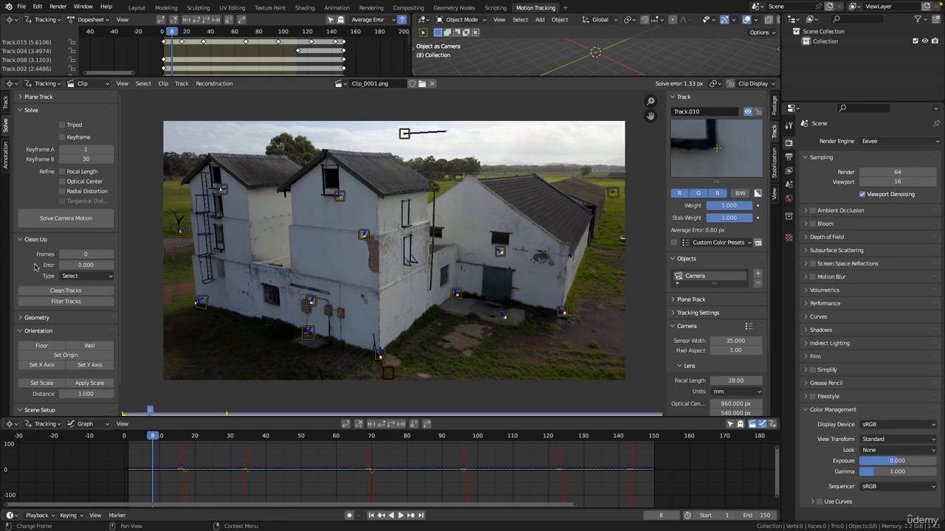
click(80, 276)
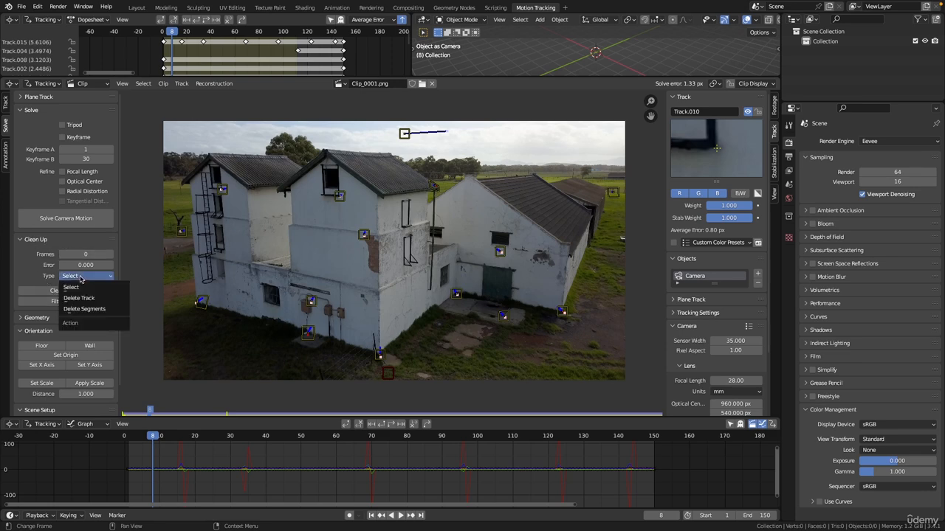
click(85, 289)
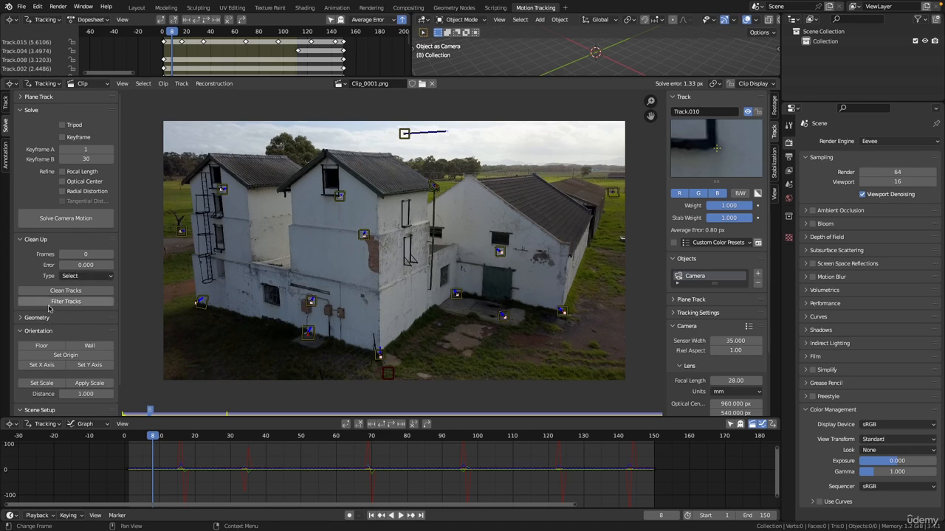
click(86, 302)
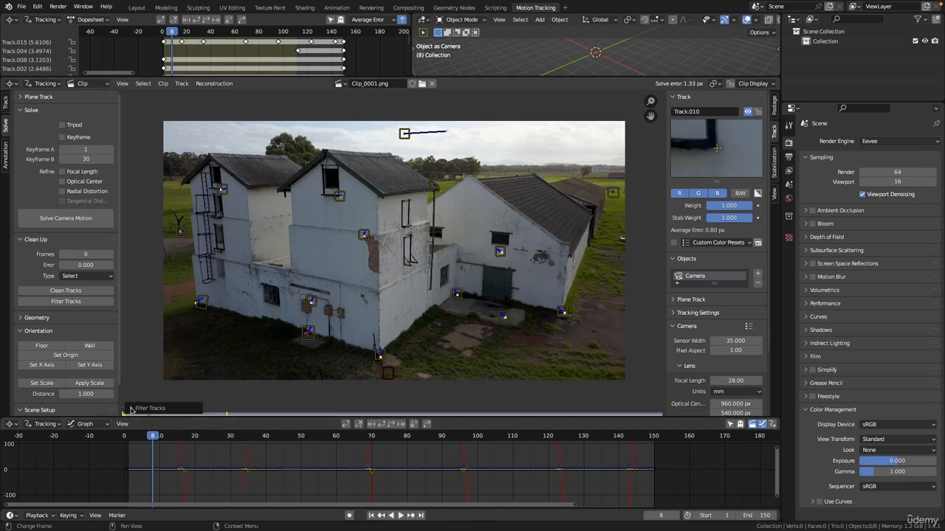
Step: Set the Filter Tracks track threshold to 0
click(130, 409)
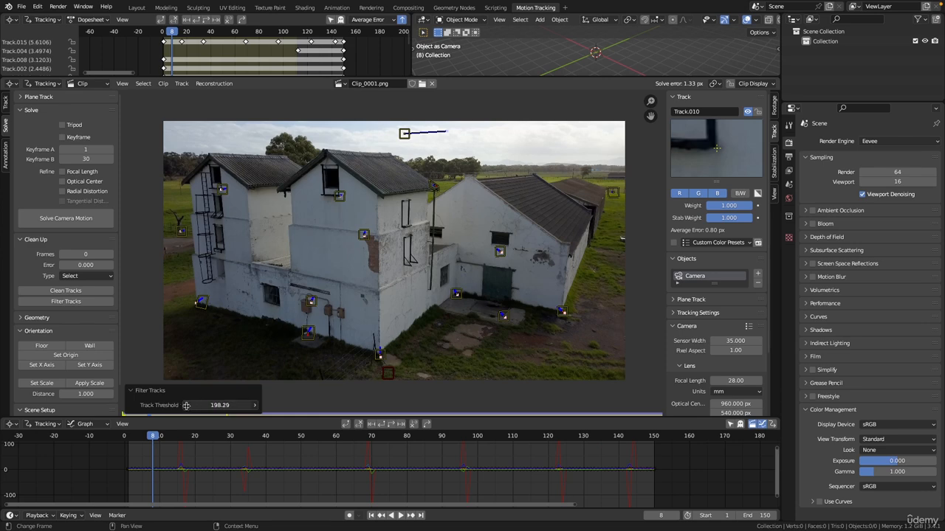
drag(113, 406, 111, 407)
drag(230, 406, 122, 407)
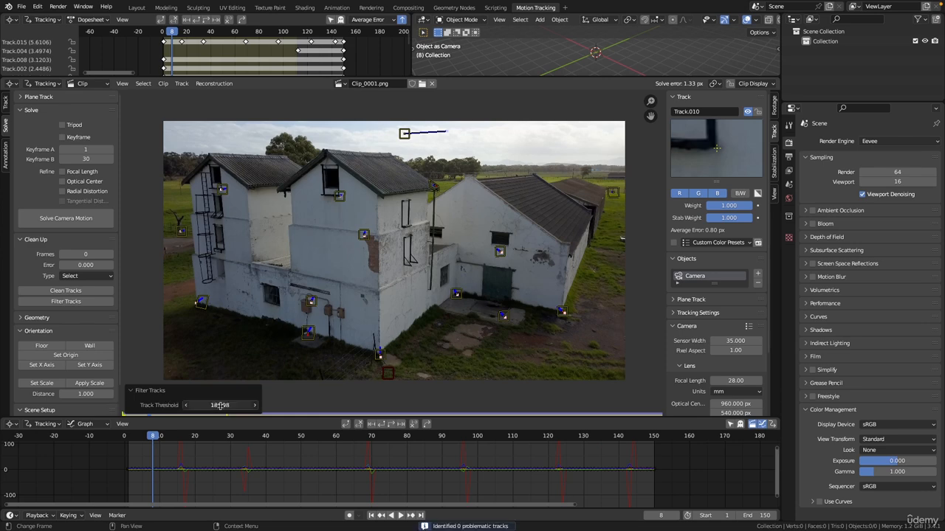
drag(221, 406, 141, 404)
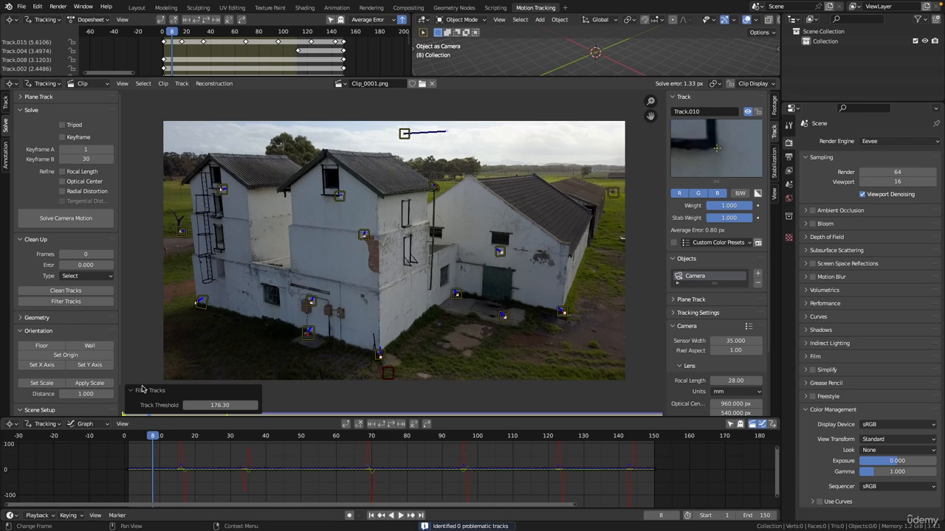
mouse_move(228, 404)
mouse_down()
mouse_move(197, 403)
mouse_move(222, 404)
mouse_up()
click(218, 404)
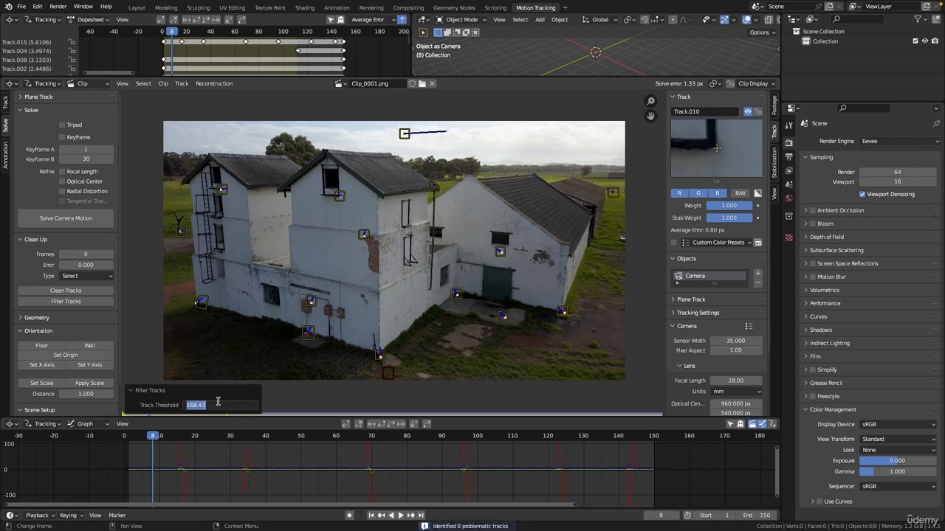
text(0)
key(Return)
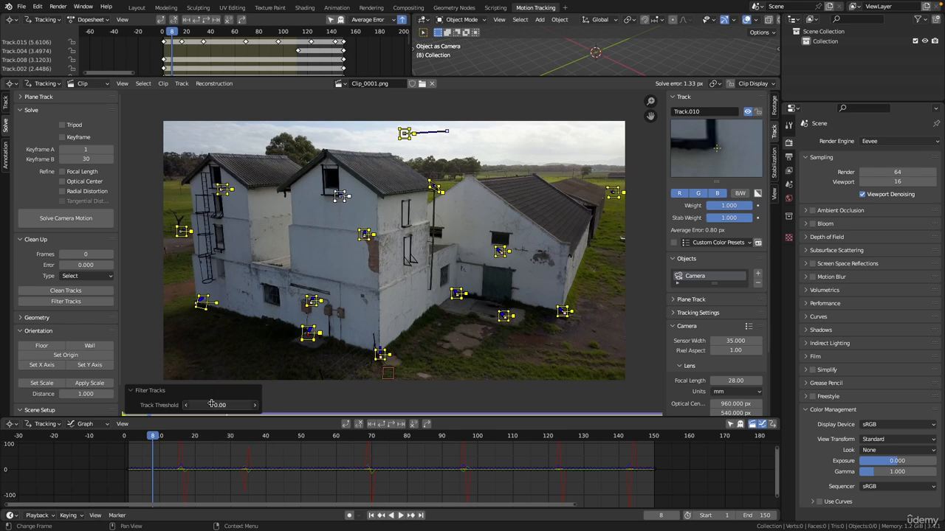
Step: Raise the Filter Tracks track threshold through 15 and 169.83, settling on 165.27 to isolate the faulty sky track
drag(235, 402, 421, 397)
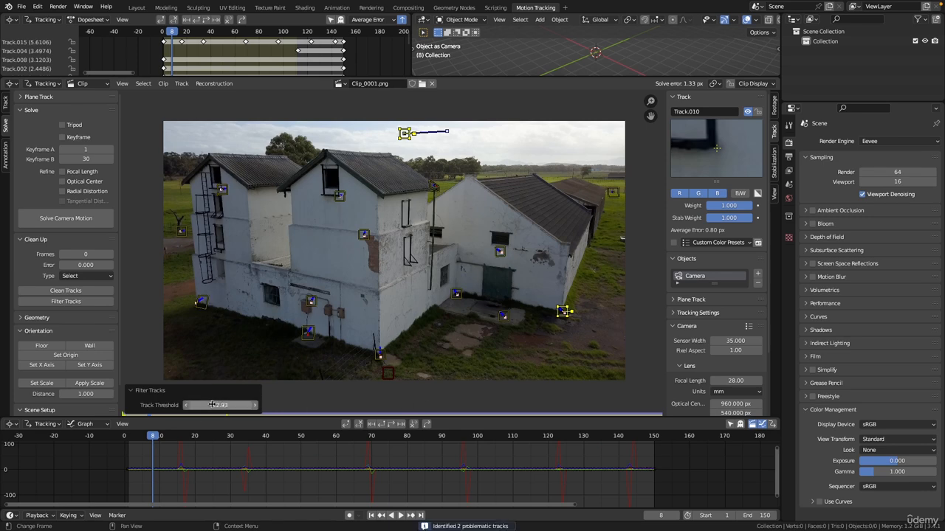
drag(220, 405, 245, 404)
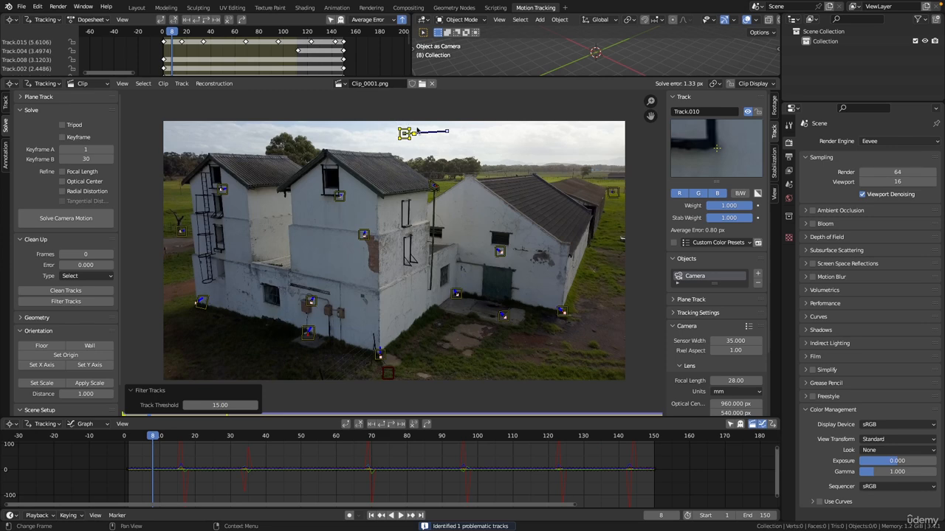
drag(219, 404, 360, 395)
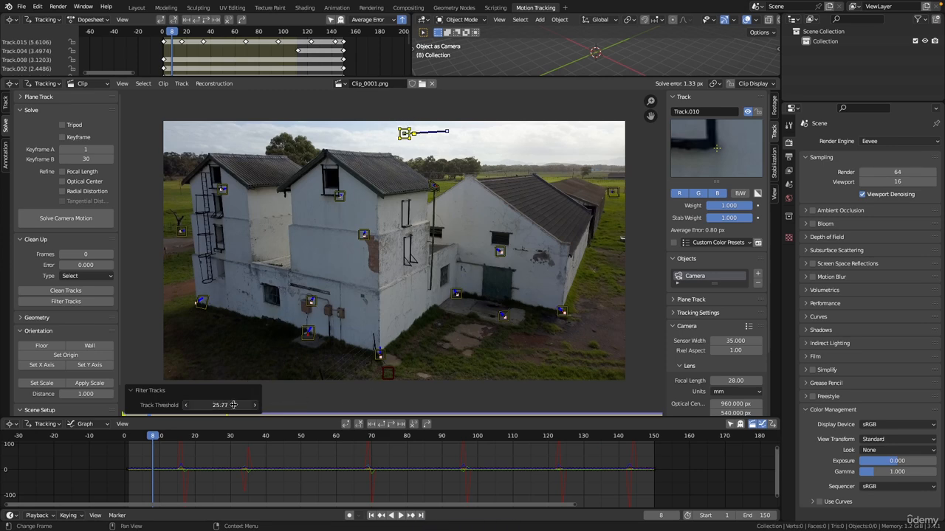
mouse_move(233, 404)
mouse_down()
mouse_move(568, 396)
mouse_move(237, 408)
mouse_up()
drag(305, 404, 254, 396)
drag(227, 405, 299, 401)
drag(561, 399, 500, 391)
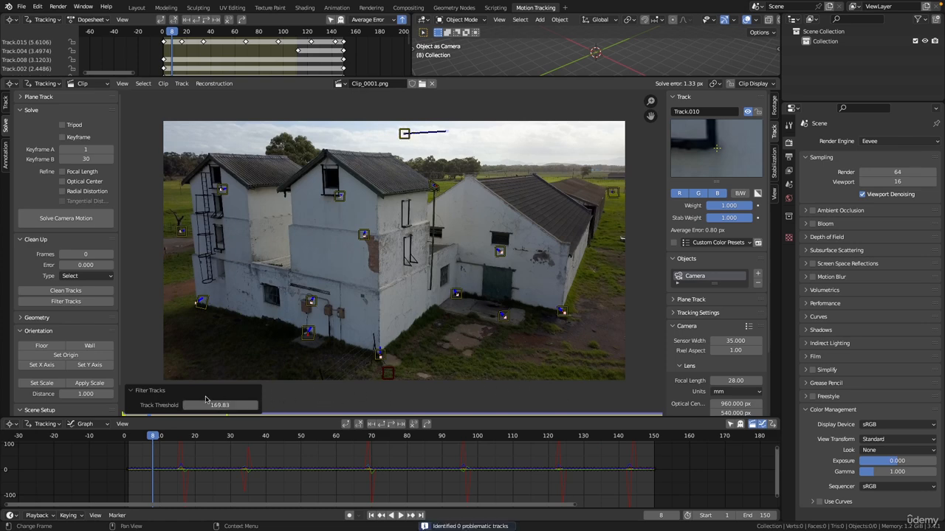
mouse_move(223, 406)
mouse_down()
mouse_move(179, 405)
mouse_move(298, 404)
mouse_move(219, 401)
mouse_move(292, 401)
mouse_move(225, 402)
mouse_move(274, 400)
mouse_move(228, 415)
mouse_up()
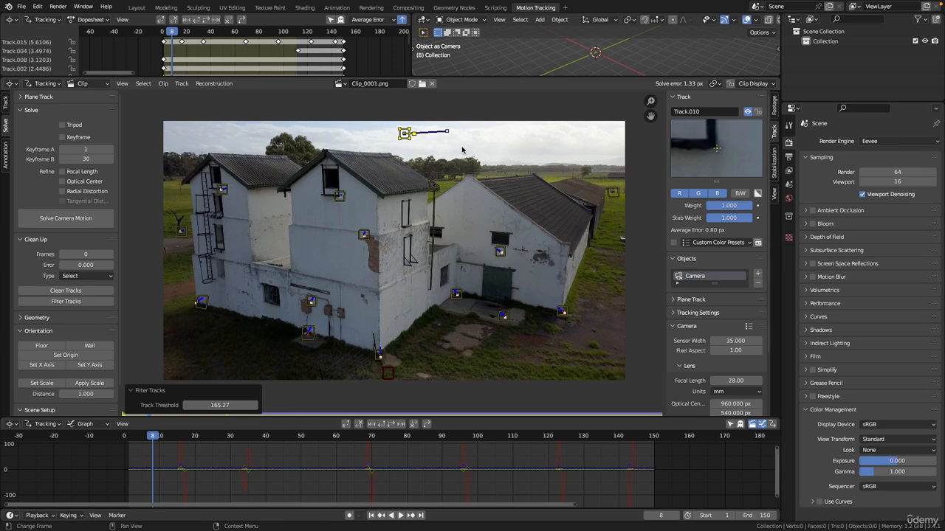
Step: Delete the selected faulty sky track and solve the camera motion again with the remaining tracks
key(x)
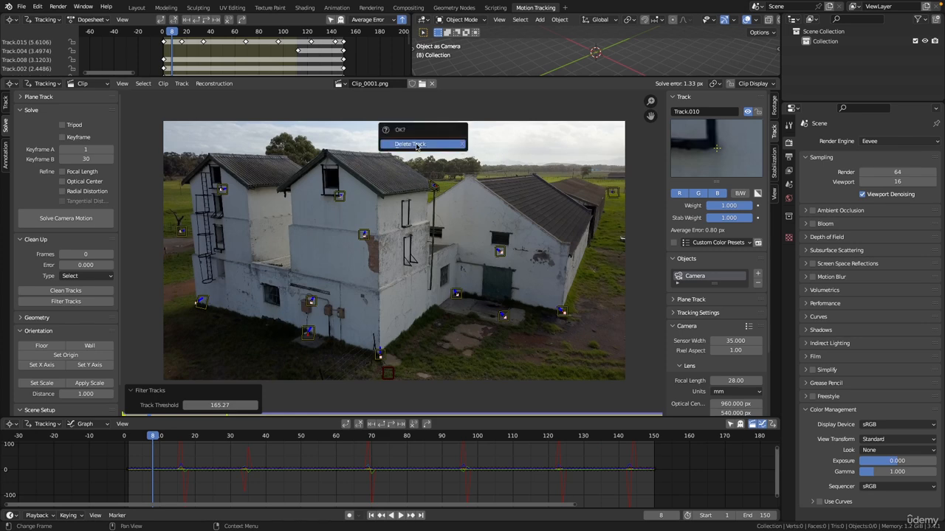
click(415, 144)
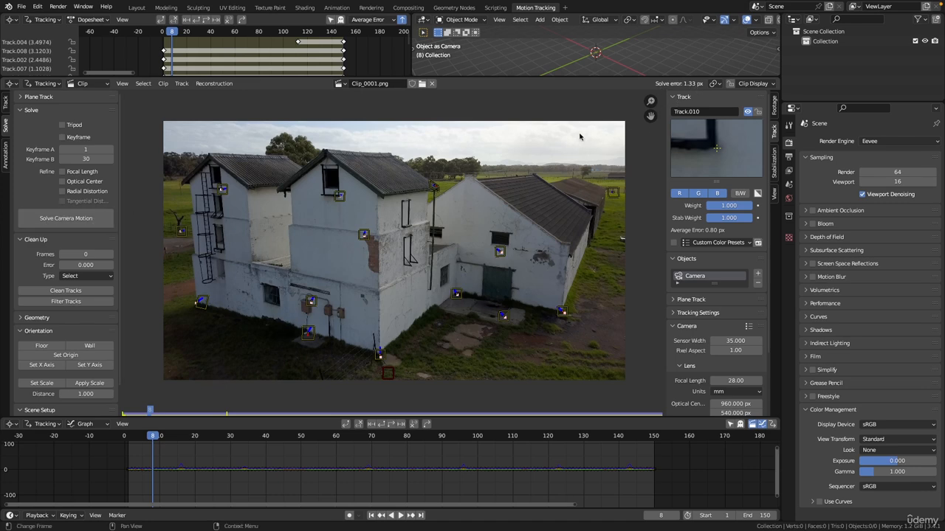
click(68, 221)
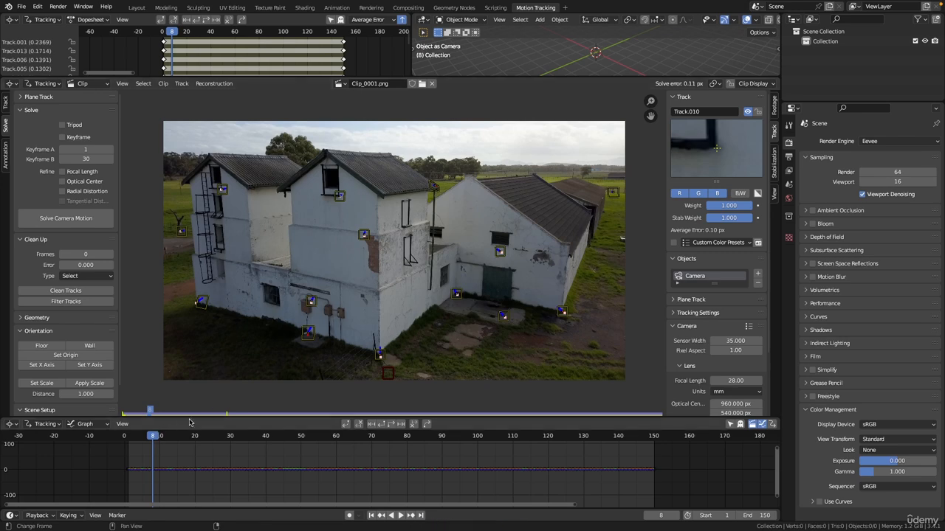
Step: Enlarge the graph area slightly and scrub through the clip to check the tracks after the new solve
drag(195, 417, 202, 405)
scroll(340, 250, down, 1)
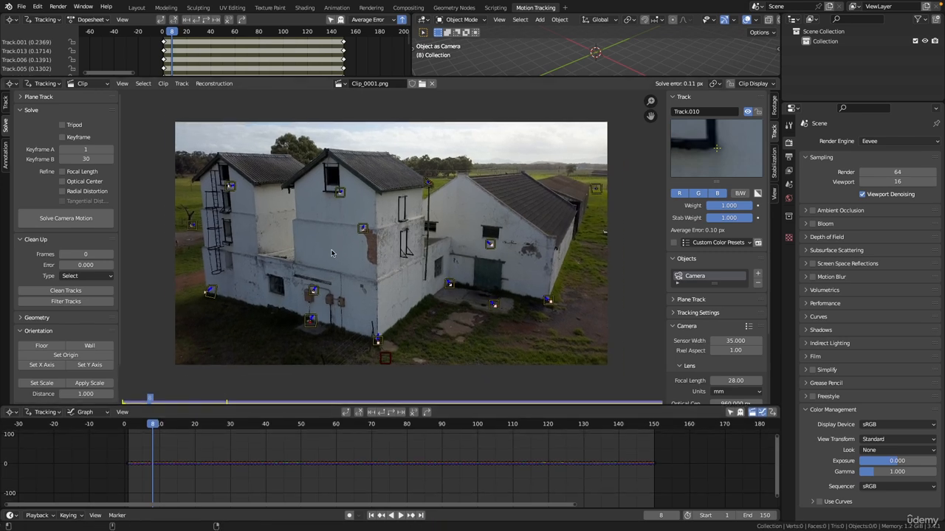
scroll(344, 233, up, 2)
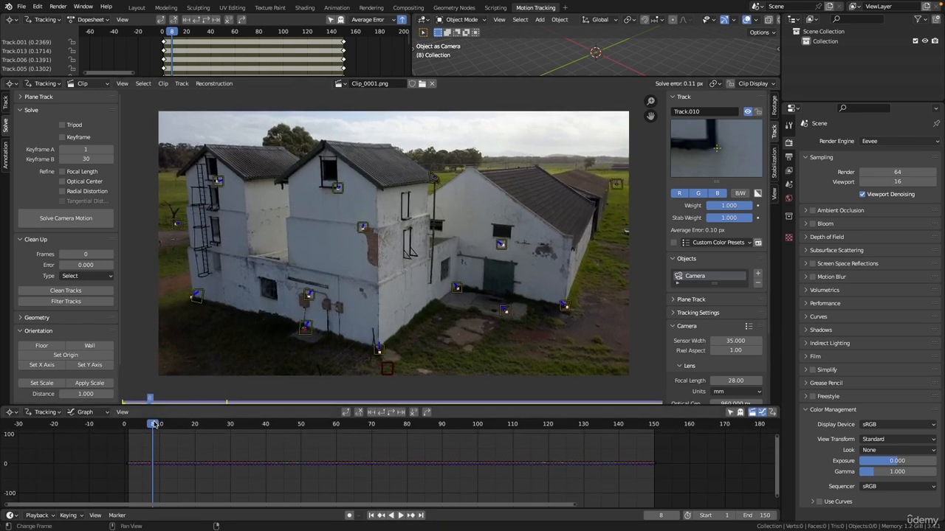
drag(148, 428, 300, 434)
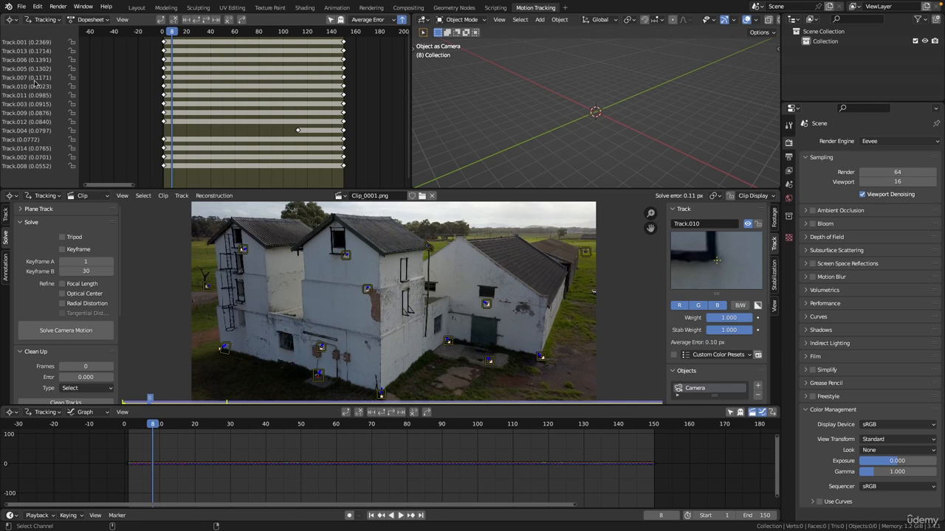
Step: Try to delete Track.001, the track with the highest average error in the enlarged Dopesheet
click(24, 44)
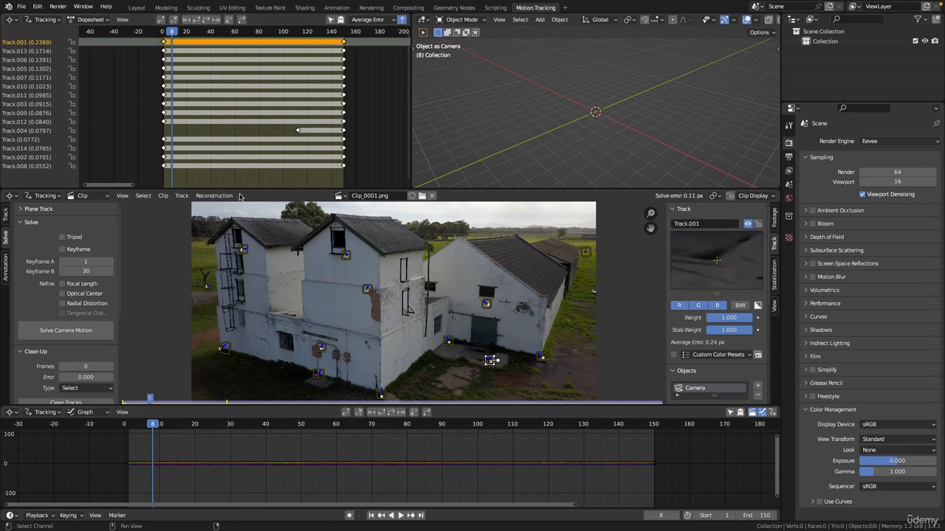
key(x)
click(513, 341)
click(32, 43)
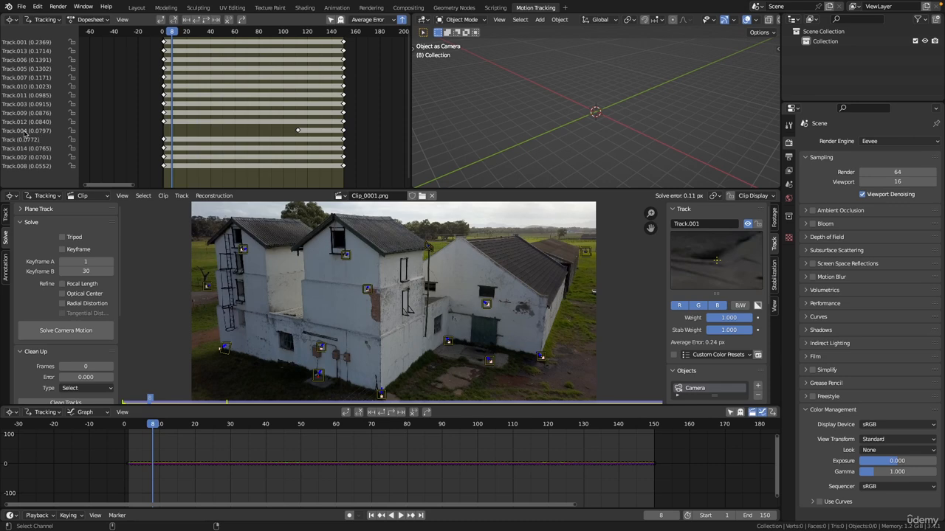
Step: Shrink the Dopesheet to give the clip more room and save the file CameraTrack_01.blend
drag(258, 189, 248, 58)
scroll(394, 181, up, 1)
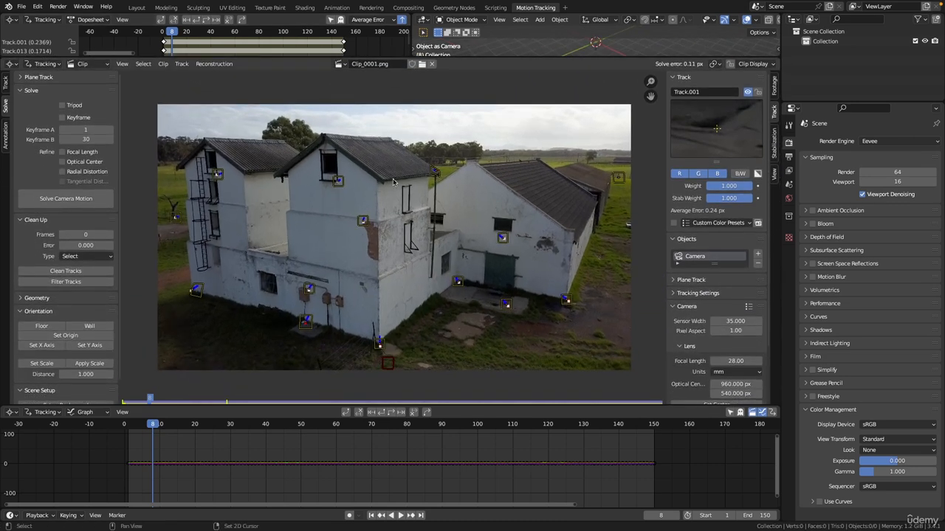
middle_drag(393, 181, 392, 184)
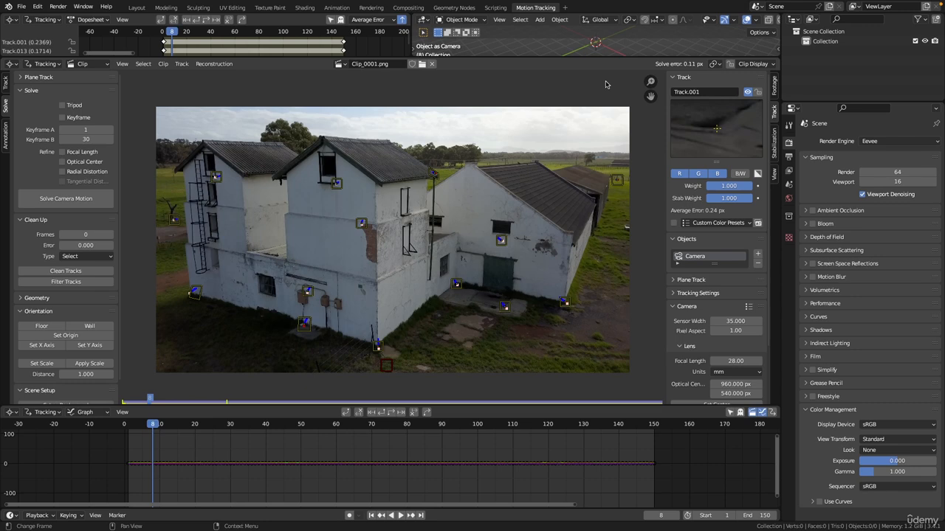
key(ctrl+s)
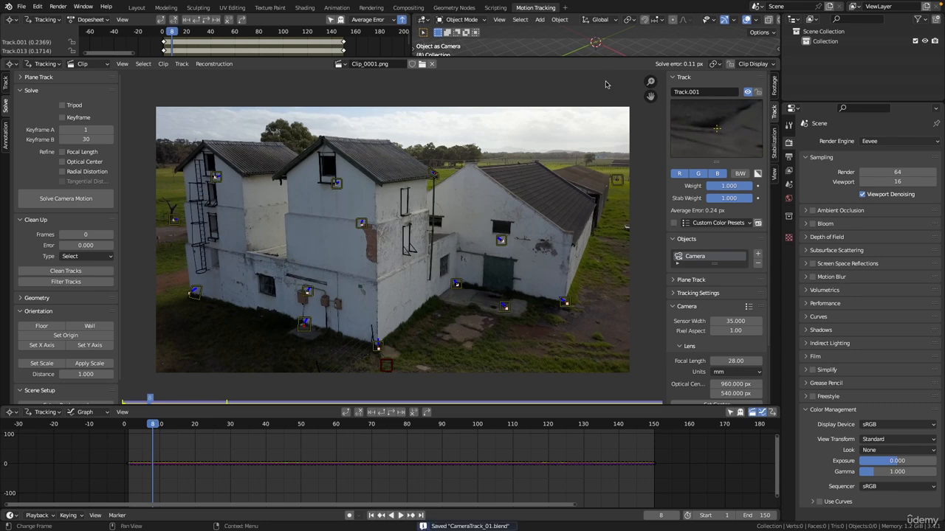